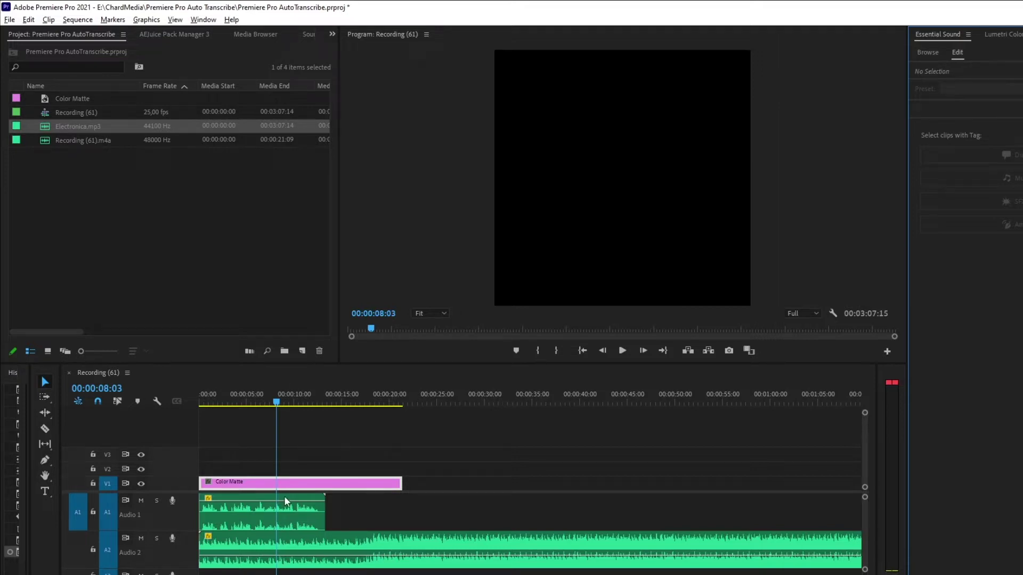
Step: Play the sequence from the start and select the Audio 1 voiceover clip
click(278, 527)
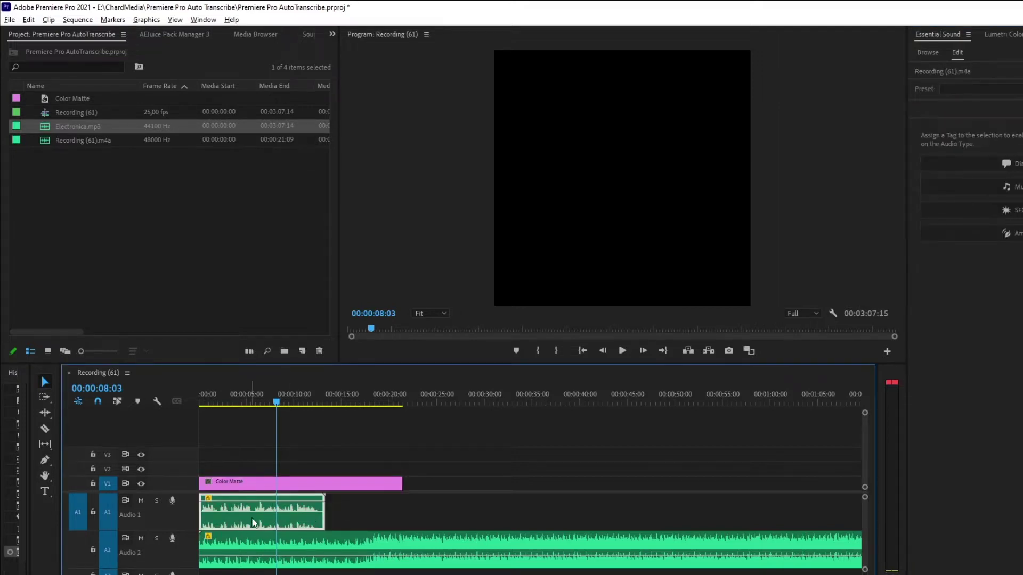
key(Home)
key(space)
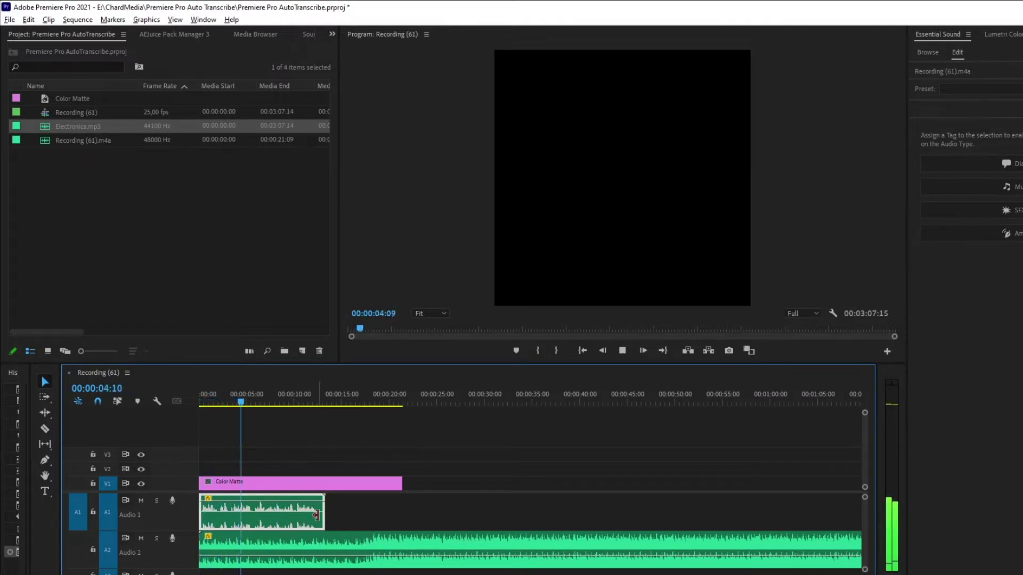
key(space)
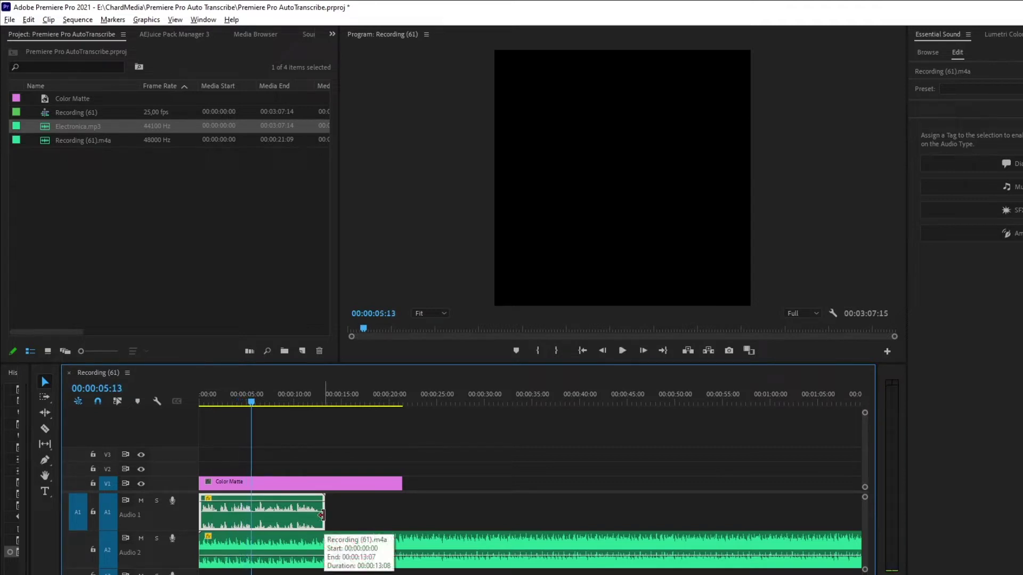
click(365, 542)
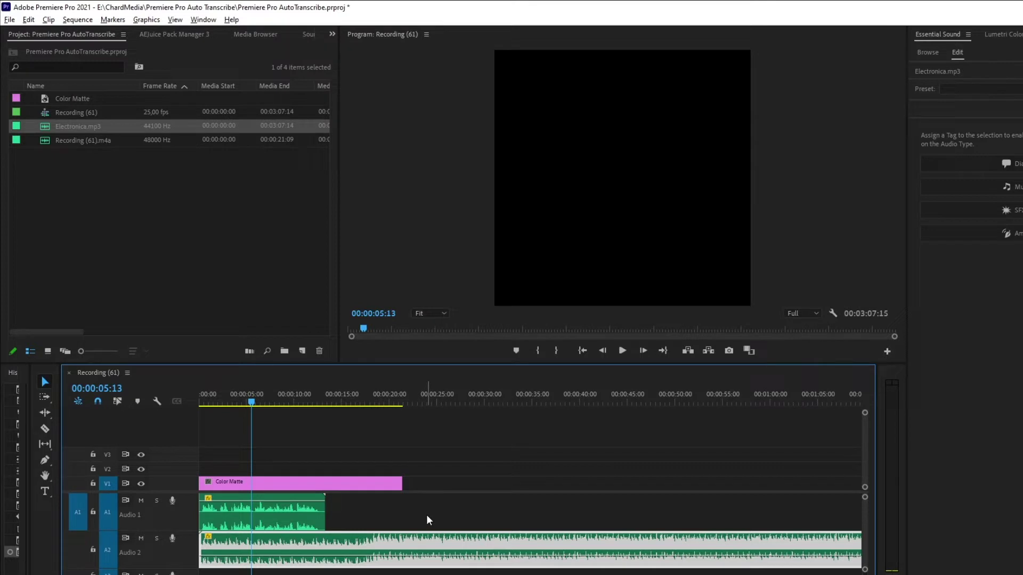
drag(369, 507, 253, 527)
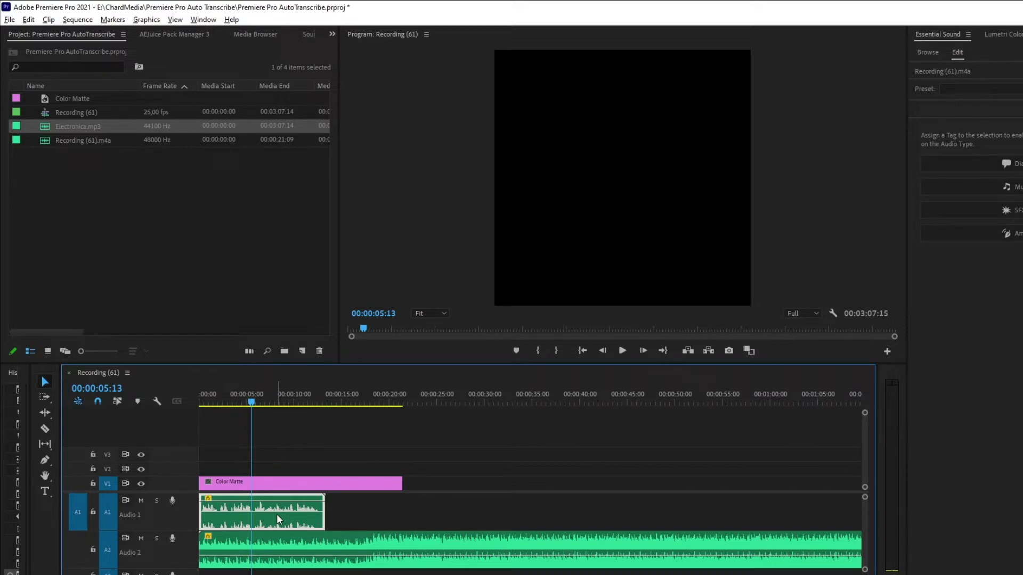
Step: In the Text panel, transcribe the sequence in English using only the Audio 1 track
click(216, 21)
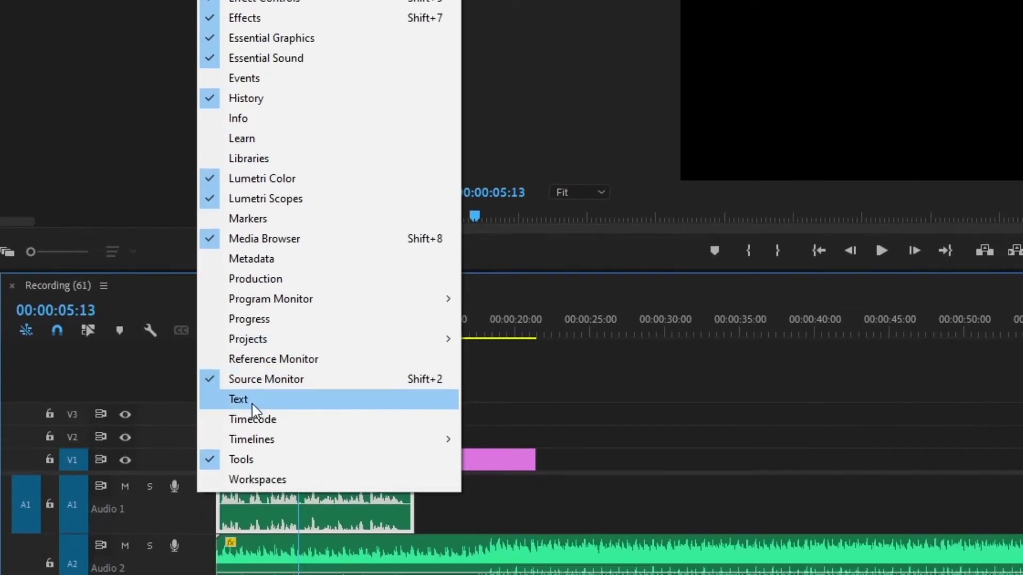
click(252, 406)
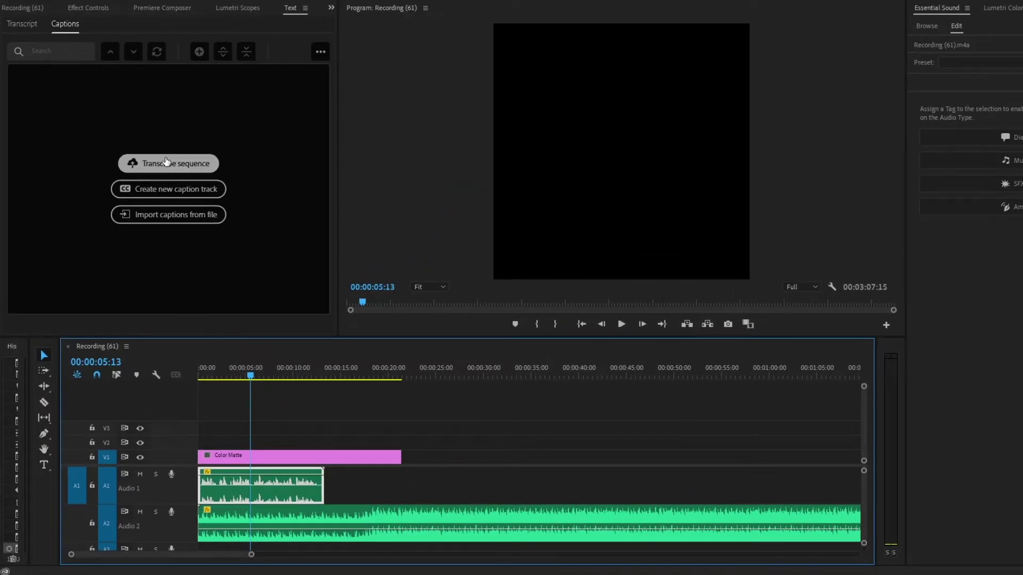
click(166, 160)
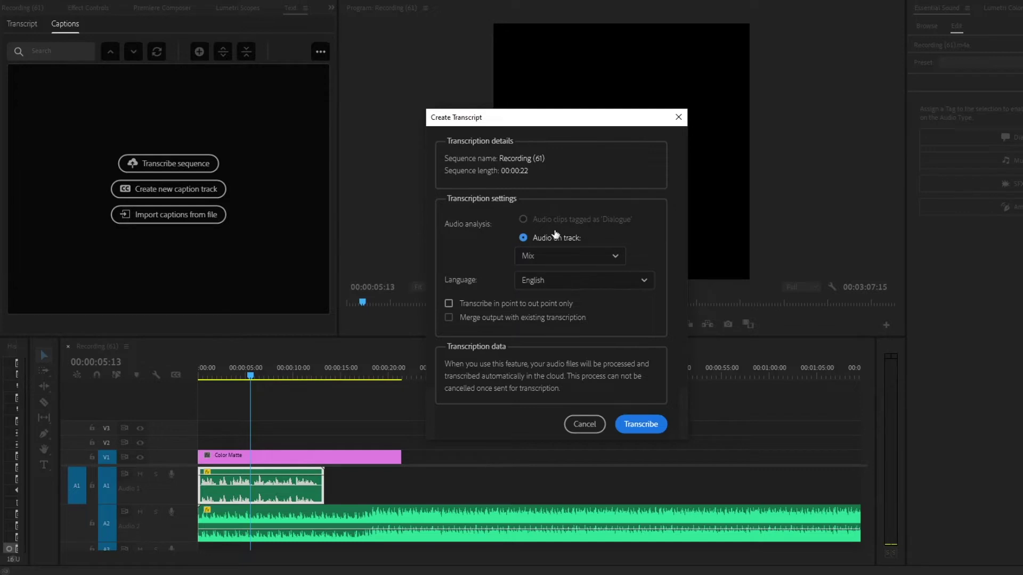
click(546, 256)
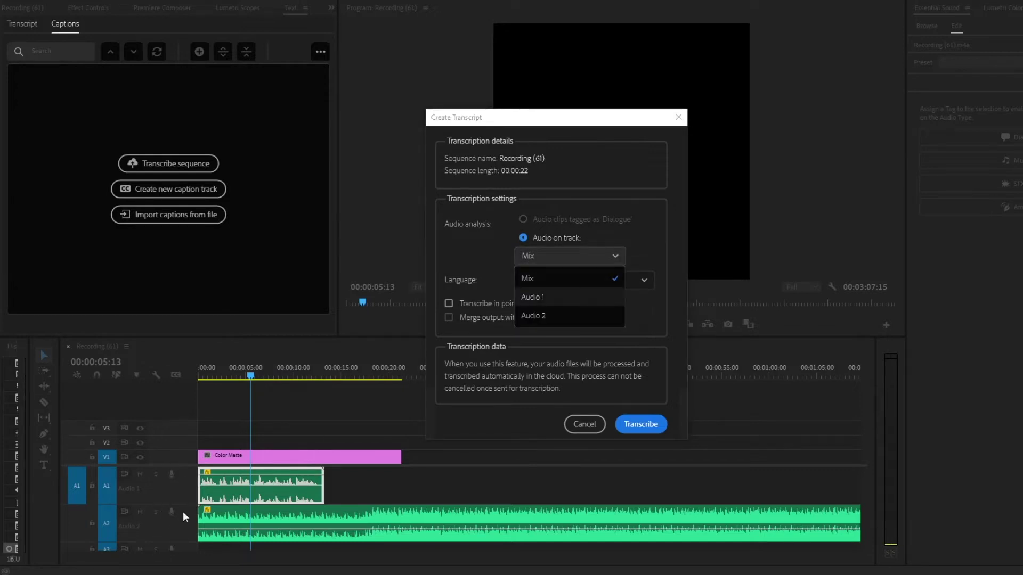
click(571, 293)
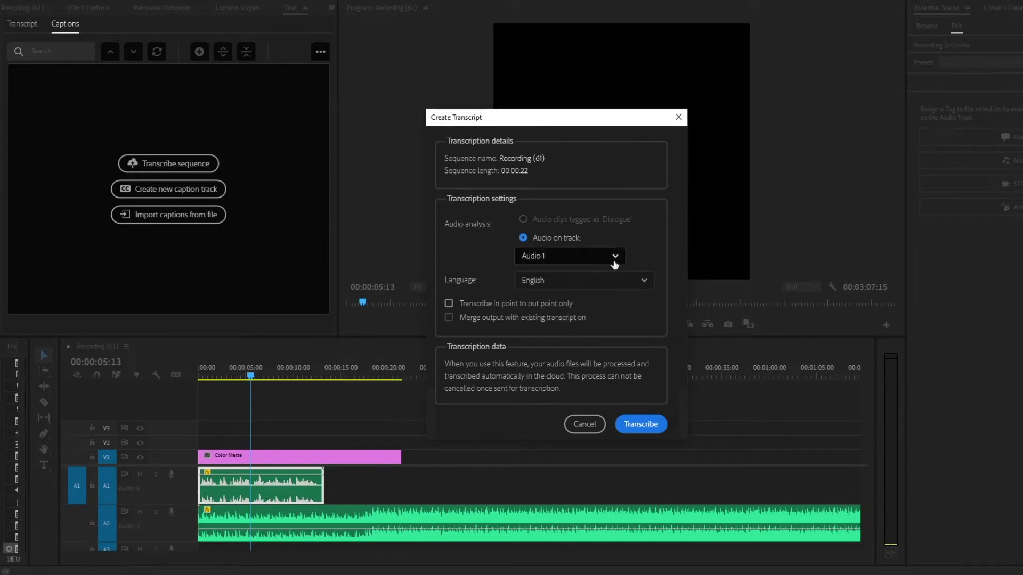
click(586, 257)
click(564, 317)
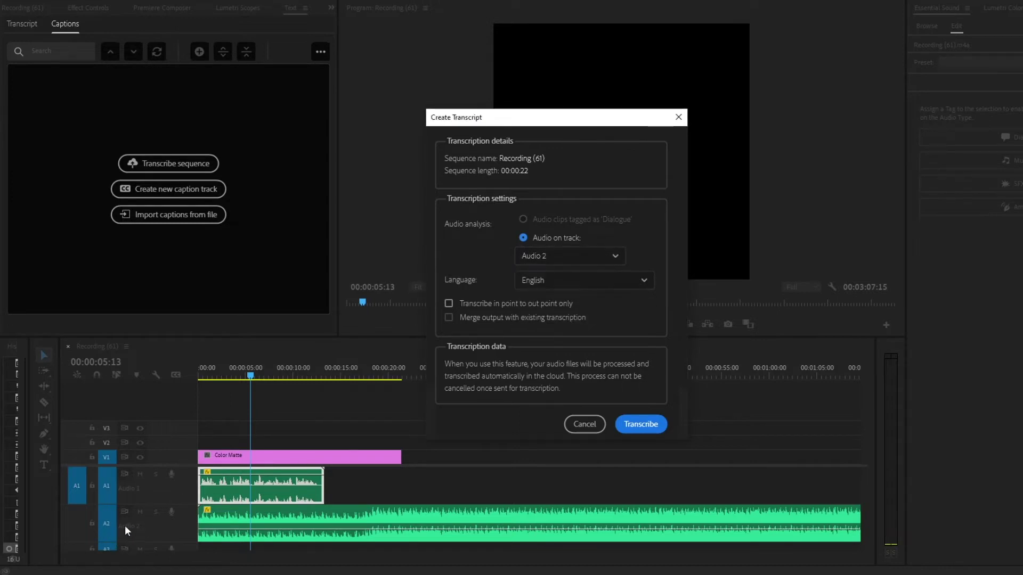
click(550, 256)
click(533, 293)
click(629, 281)
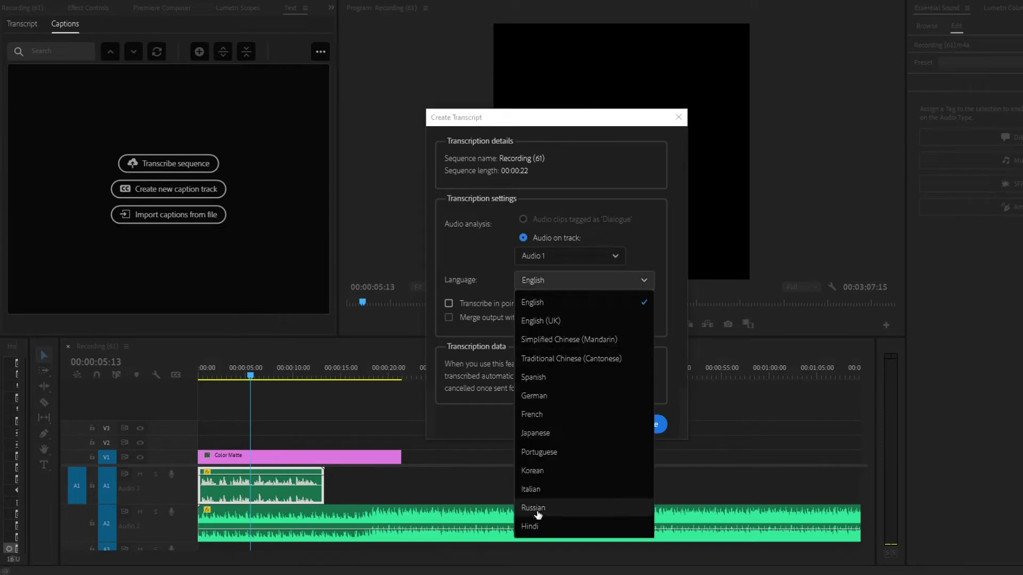
click(532, 301)
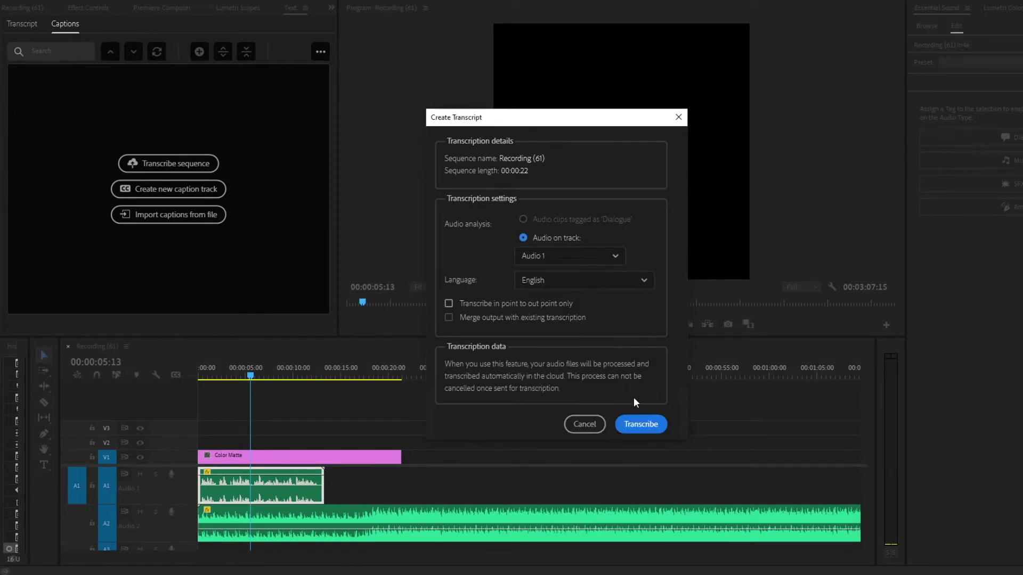
click(641, 424)
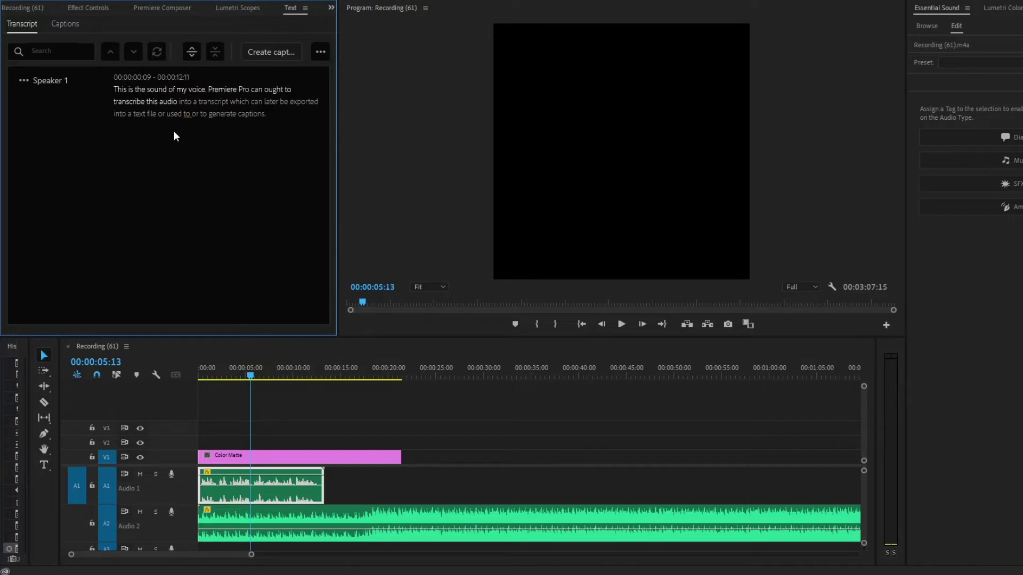
Step: Review the Speaker 1 transcript and check the Export transcript file types without saving
click(168, 101)
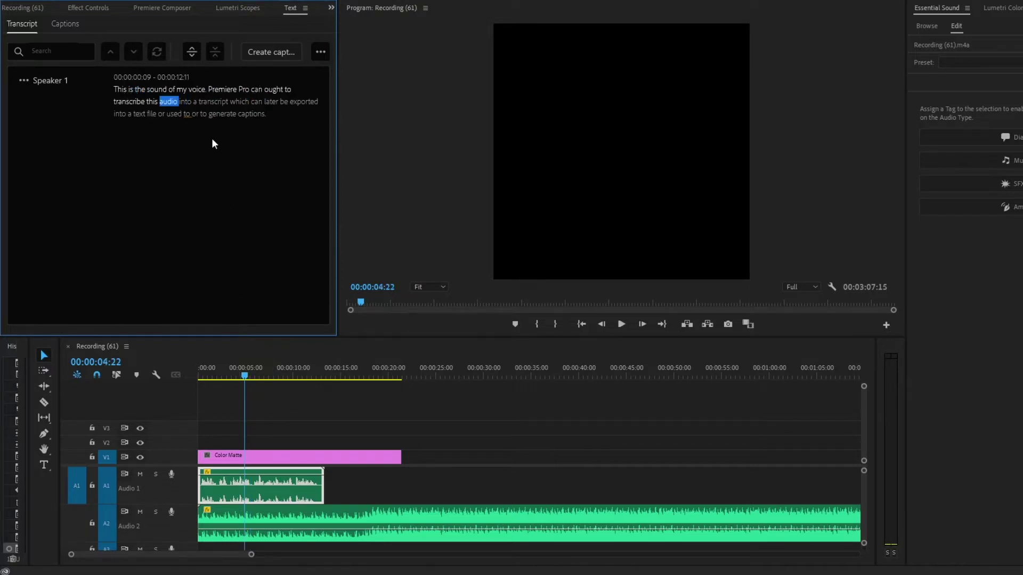
click(320, 52)
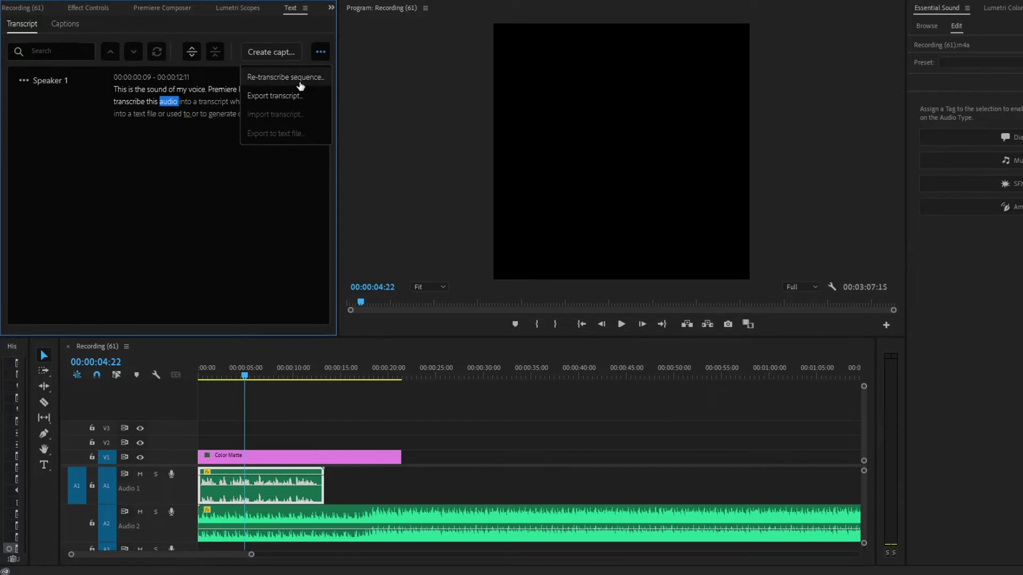
click(292, 96)
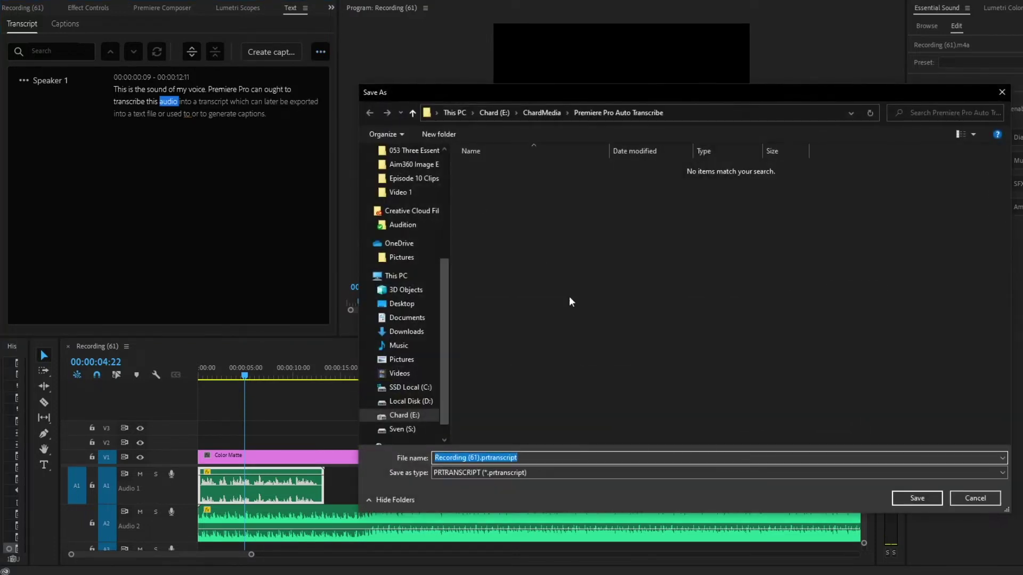
click(744, 472)
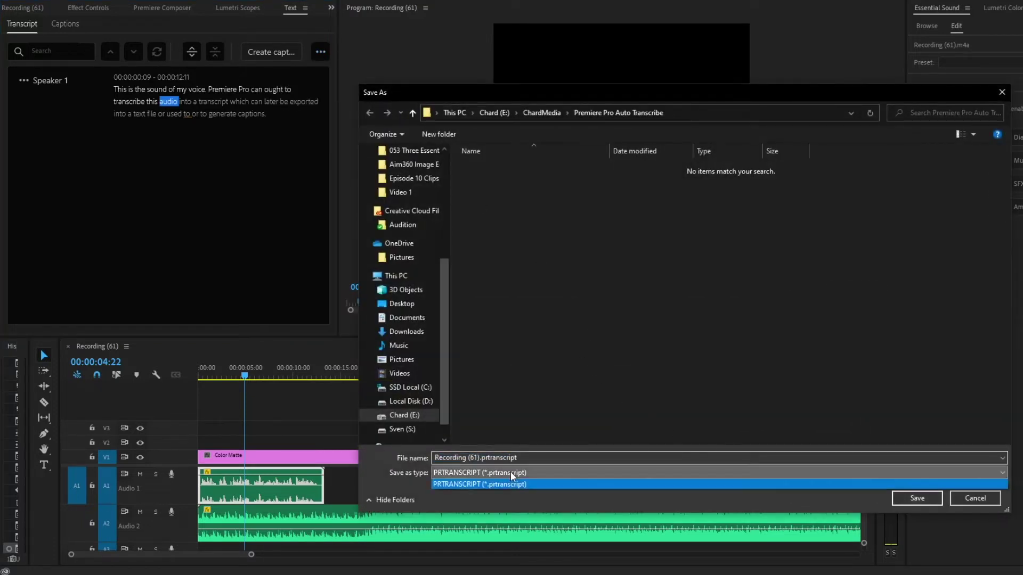
click(983, 484)
click(981, 499)
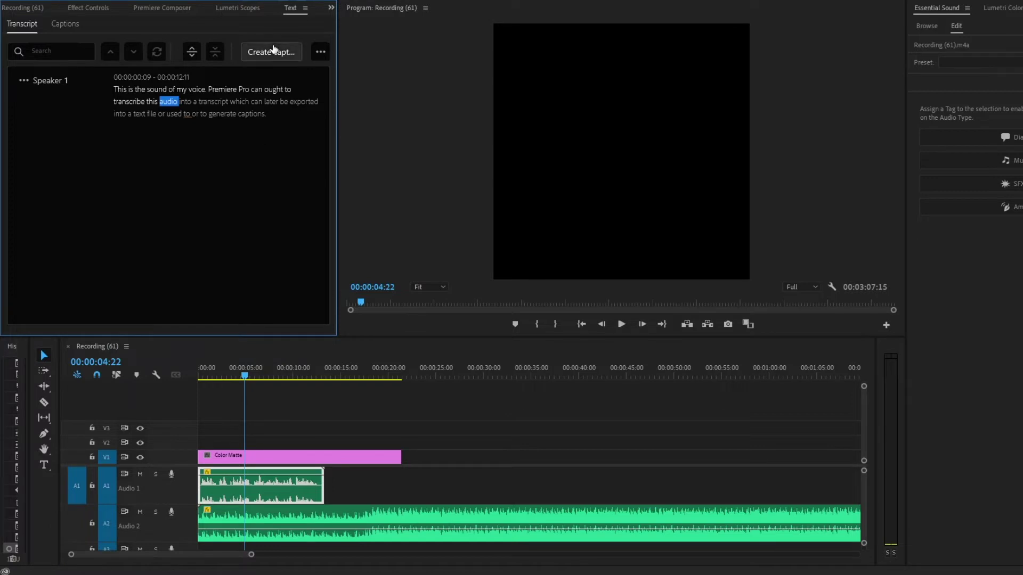
Step: Create Subtitle-format captions with no style from the sequence transcript and preview them
click(271, 51)
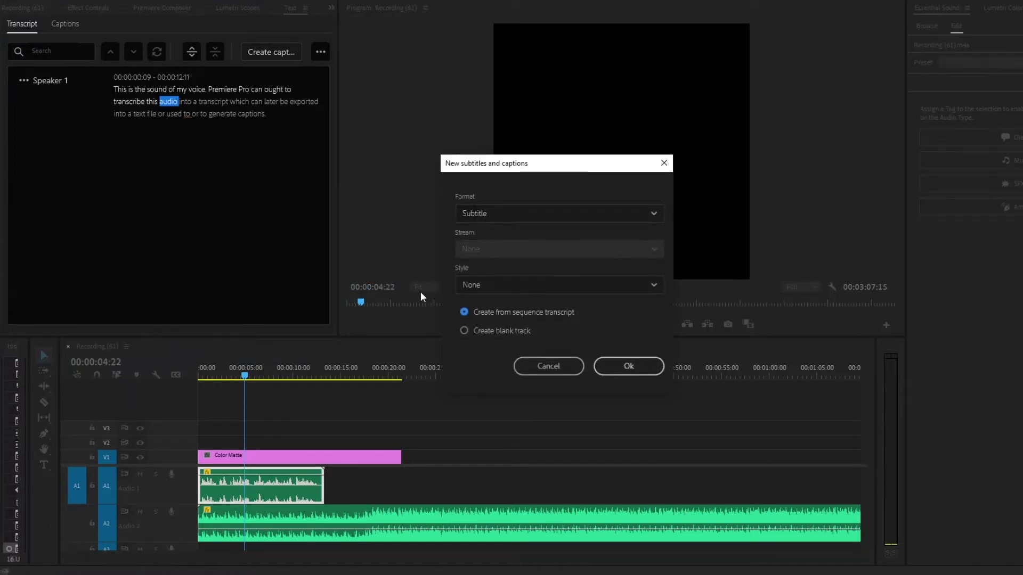
click(496, 217)
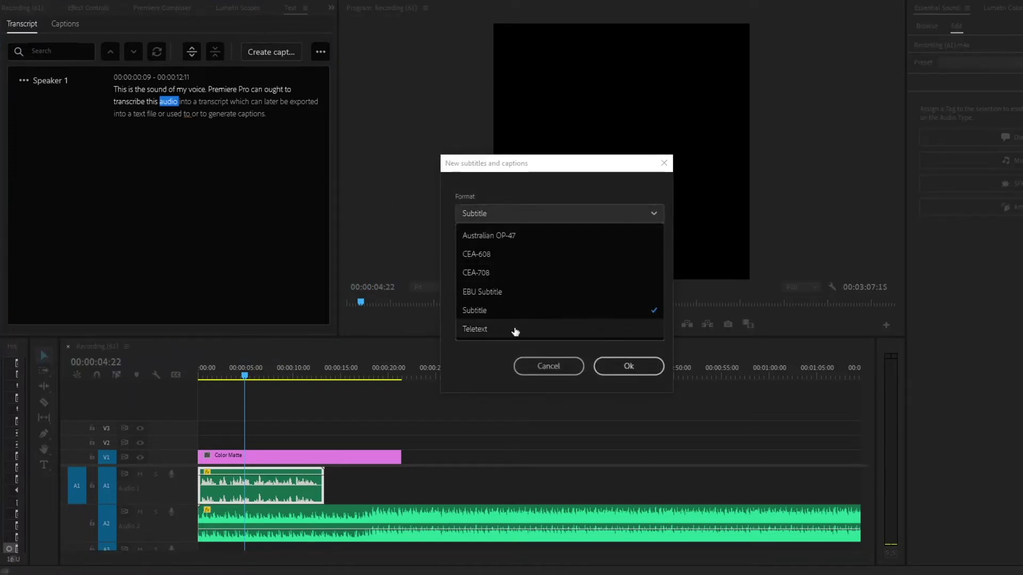
click(493, 312)
click(490, 290)
click(490, 308)
click(627, 366)
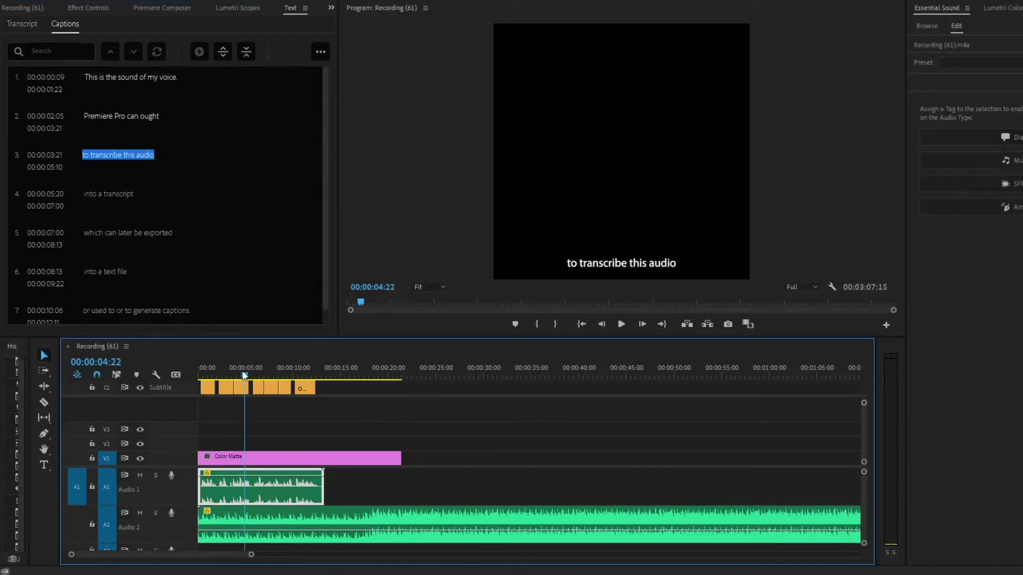
drag(241, 371, 198, 375)
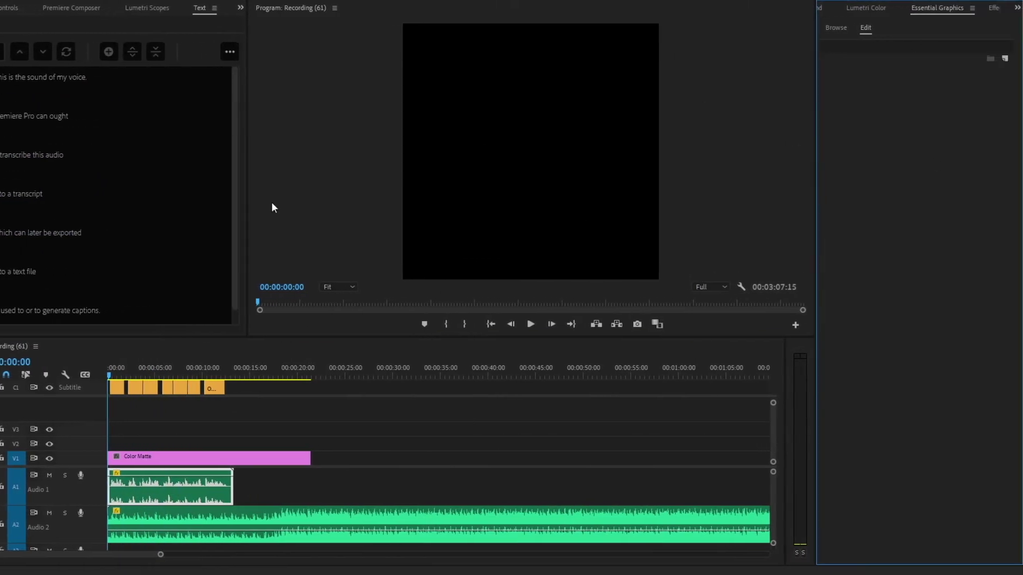
Step: Select the first caption and set its fill colour to dark red 9A1515
click(114, 390)
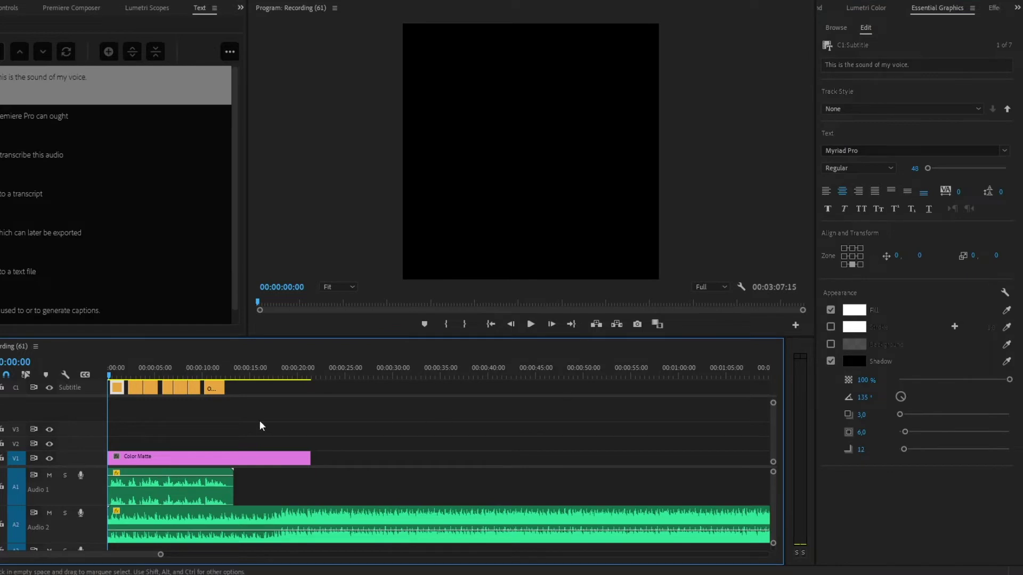
double_click(120, 384)
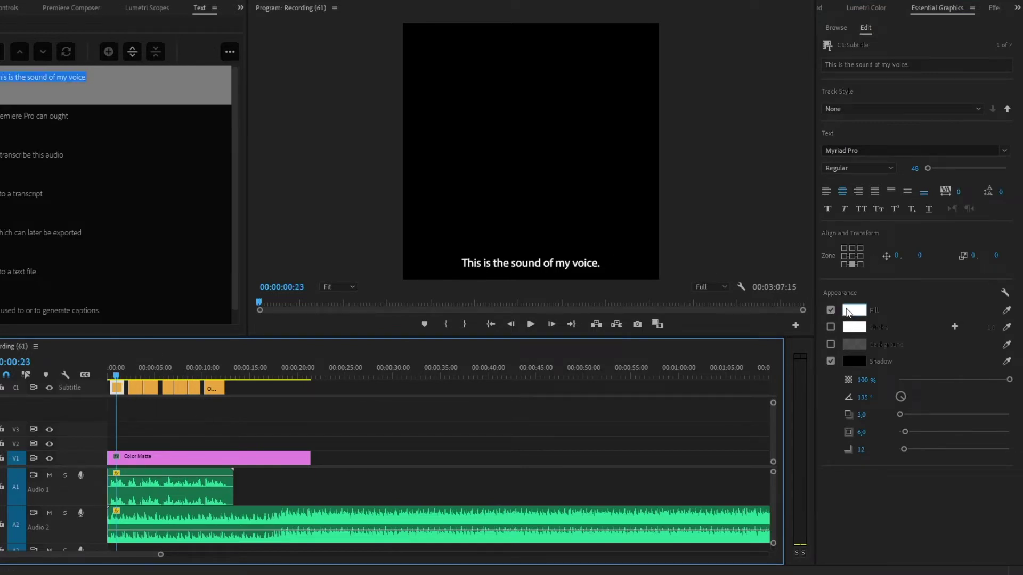
click(533, 263)
click(855, 310)
click(753, 342)
click(895, 242)
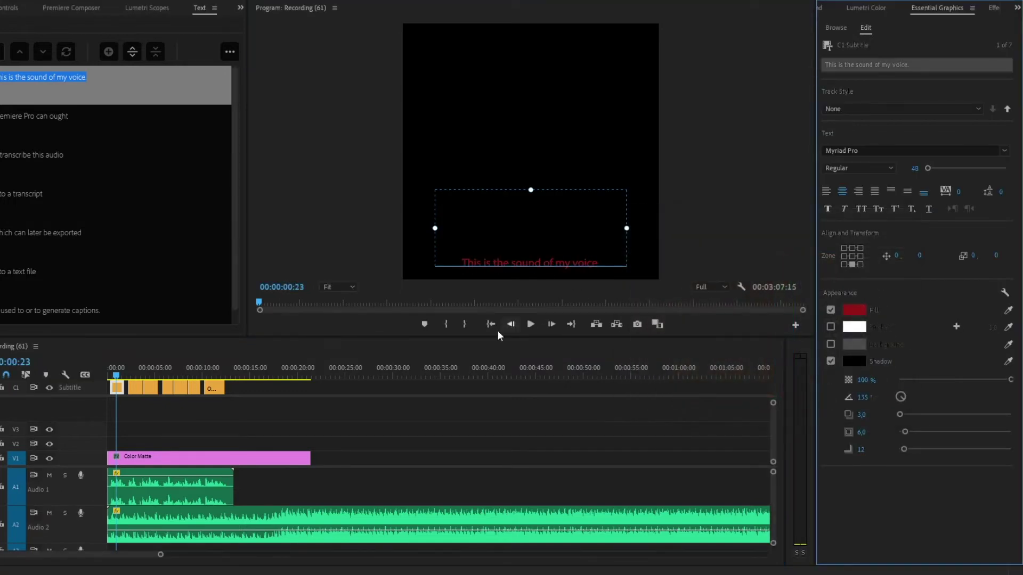
Step: Set the first caption's font to Montserrat Bold and raise it to Y -403
click(873, 150)
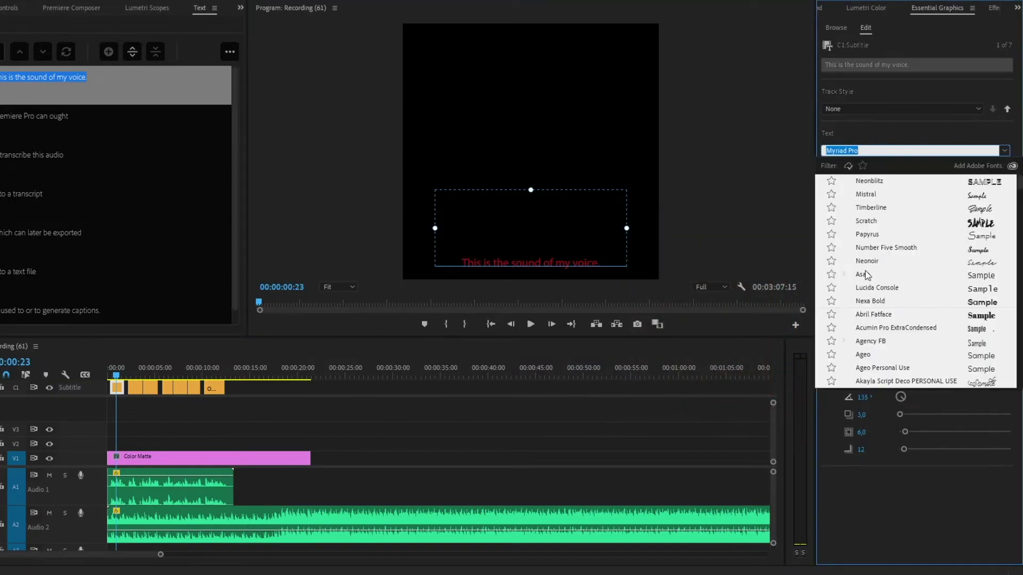
text(mont)
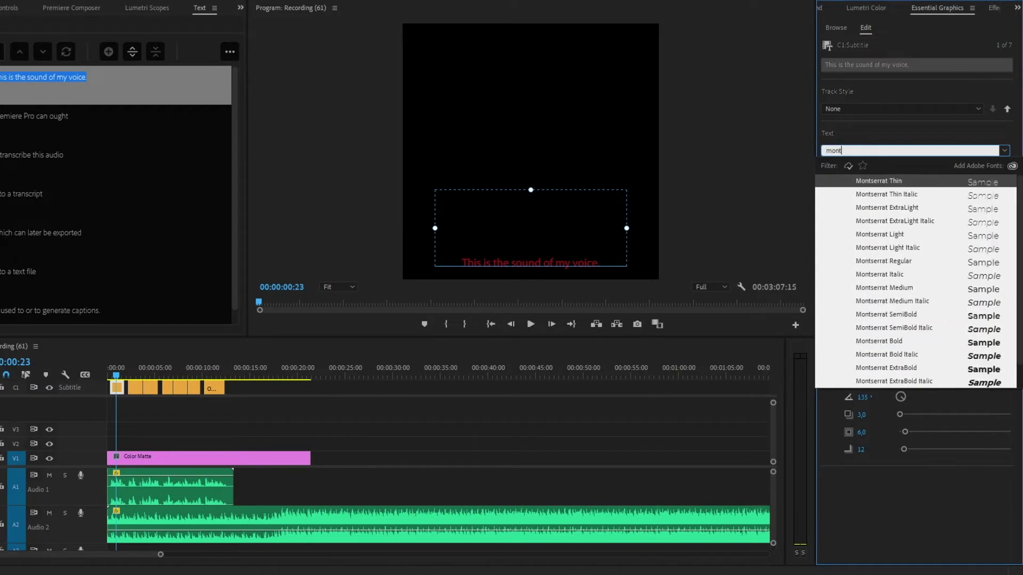
click(910, 340)
drag(925, 256, 863, 256)
scroll(139, 387, up, 3)
Step: Lengthen the first caption clip at both ends, then reselect its caption text
drag(133, 387, 109, 387)
drag(230, 387, 251, 387)
drag(178, 373, 109, 370)
click(196, 404)
mouse_move(308, 370)
mouse_down()
mouse_move(339, 371)
mouse_move(326, 369)
mouse_up()
click(315, 389)
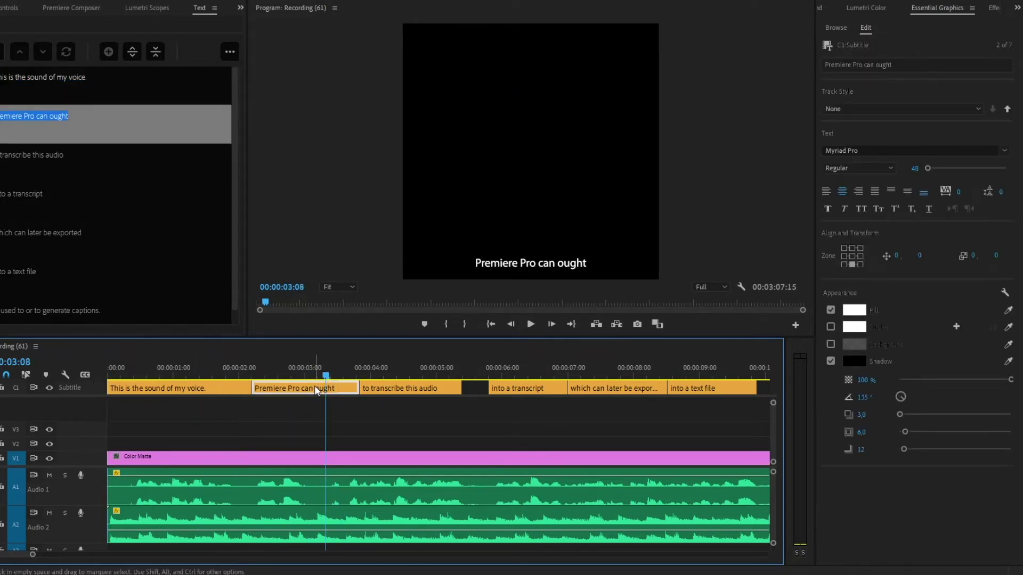
click(184, 368)
click(189, 388)
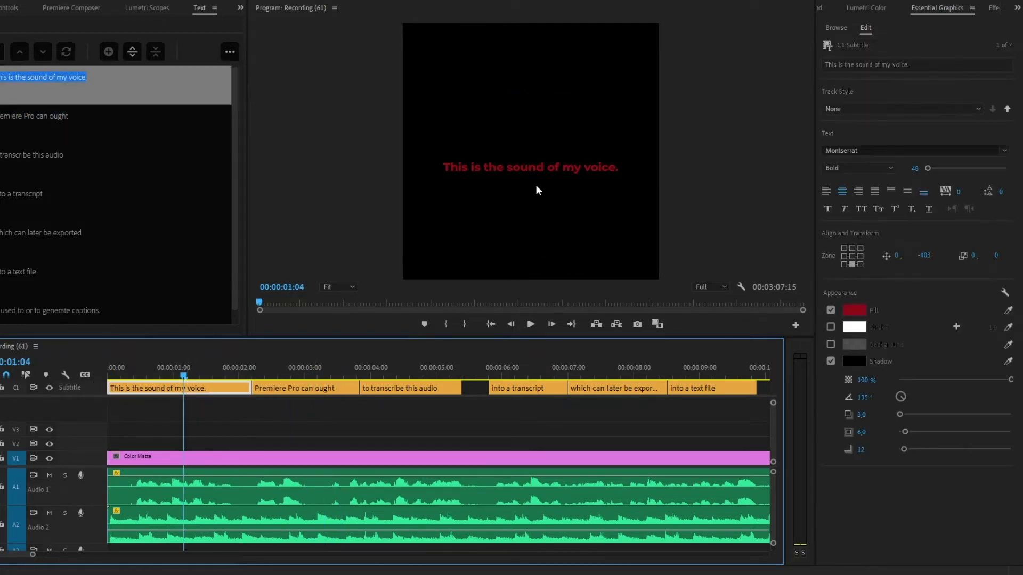
click(521, 170)
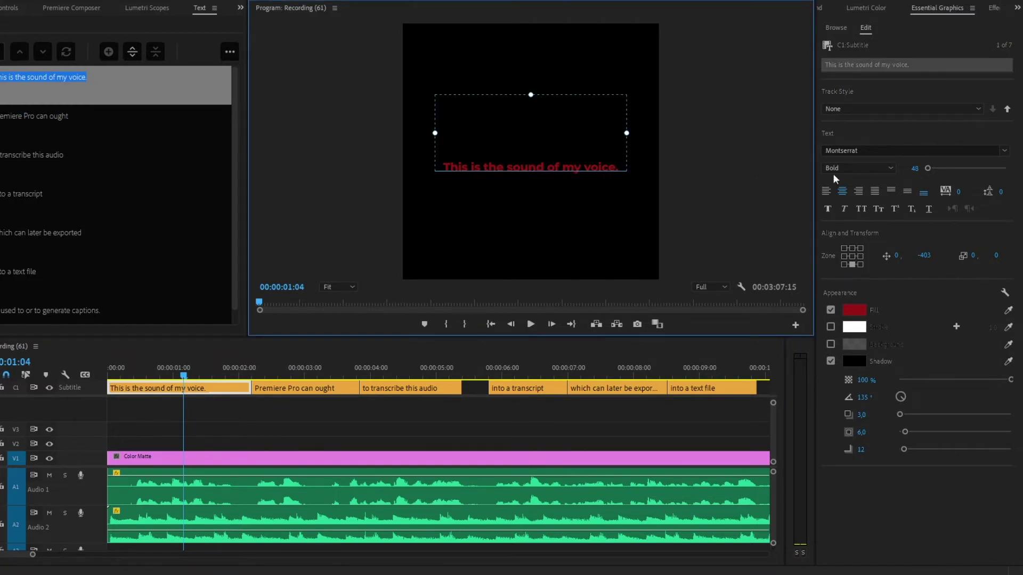
Step: Save the caption's red Montserrat Bold look as a track style named 'Text Style'
click(980, 108)
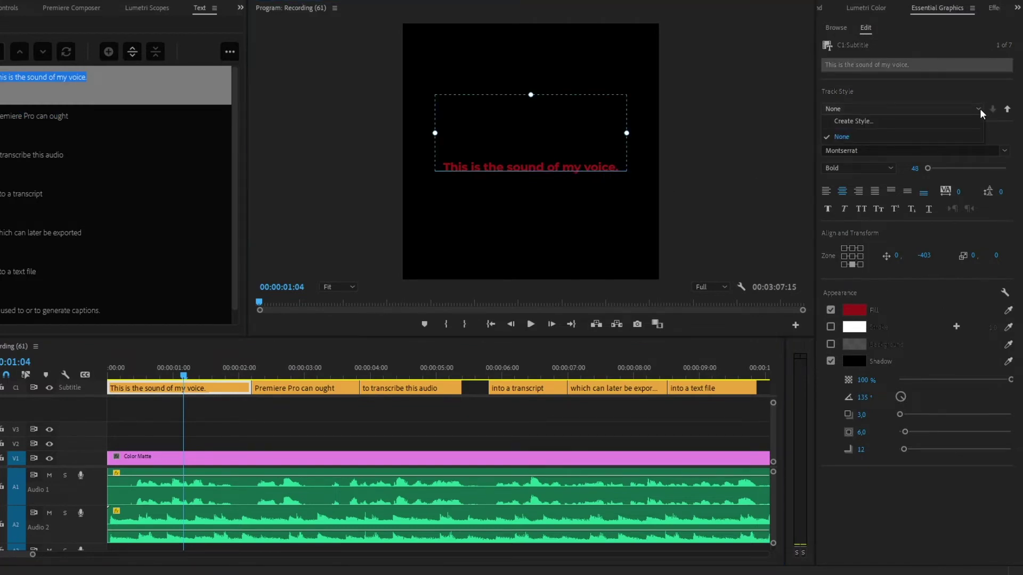
click(919, 121)
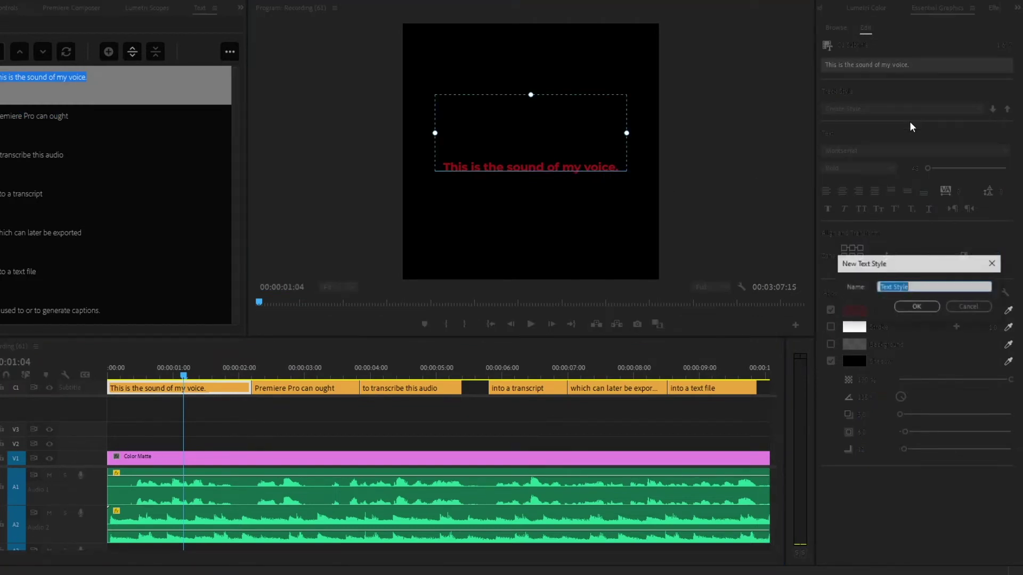
click(908, 305)
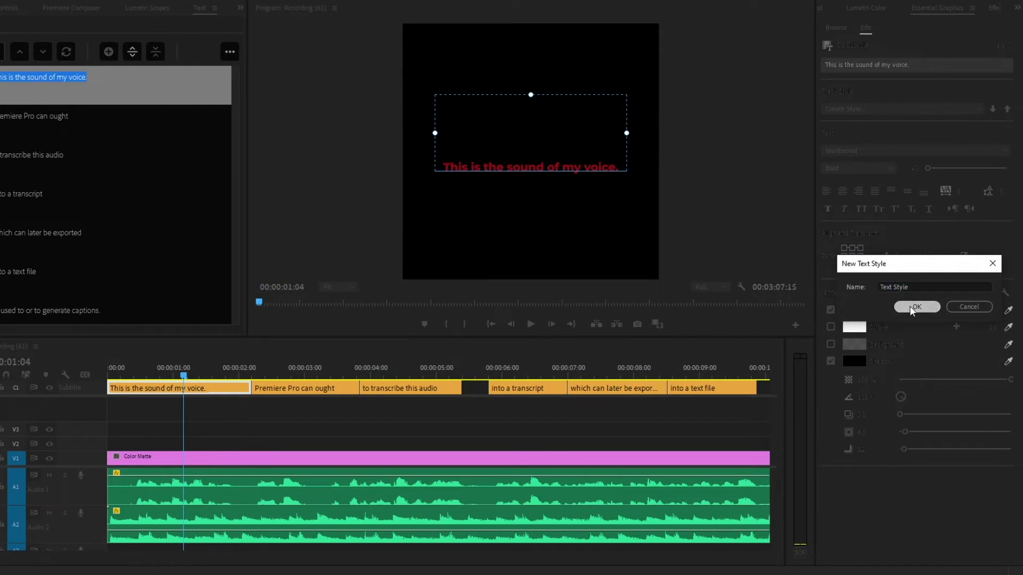
Step: Select all captions from 'Premiere Pro can ought' onward with Track Select Forward to apply the style
click(271, 389)
key(a)
click(271, 391)
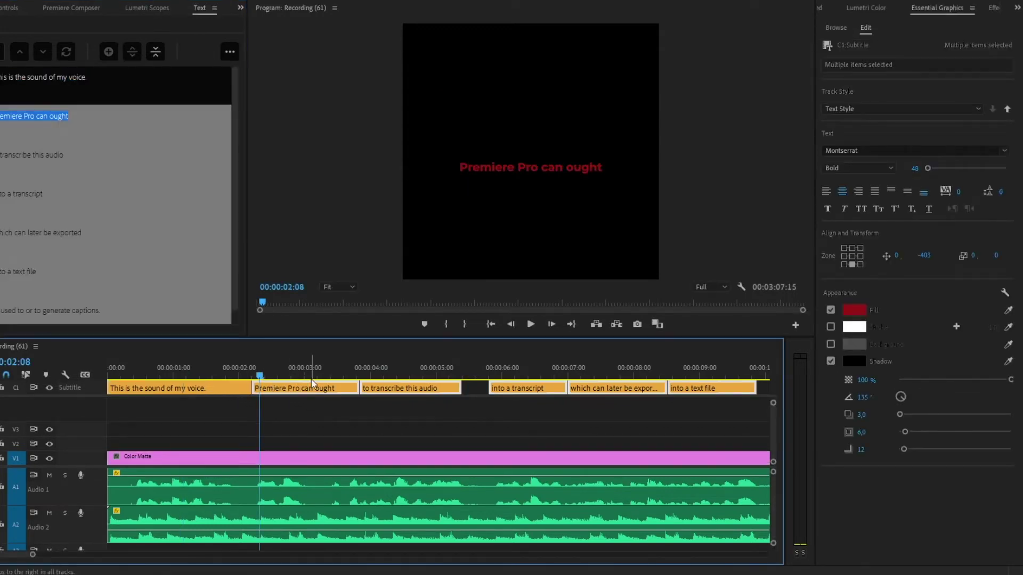
mouse_move(313, 373)
mouse_down()
mouse_move(557, 352)
mouse_move(700, 364)
mouse_move(213, 357)
mouse_move(310, 354)
mouse_up()
key(minus)
key(minus)
key(minus)
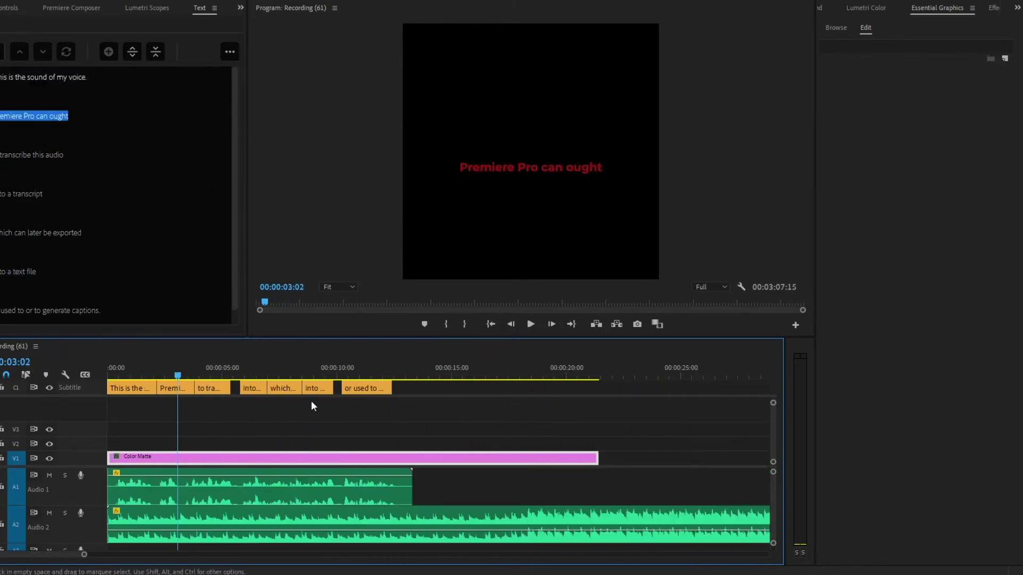
key(minus)
key(minus)
key(minus)
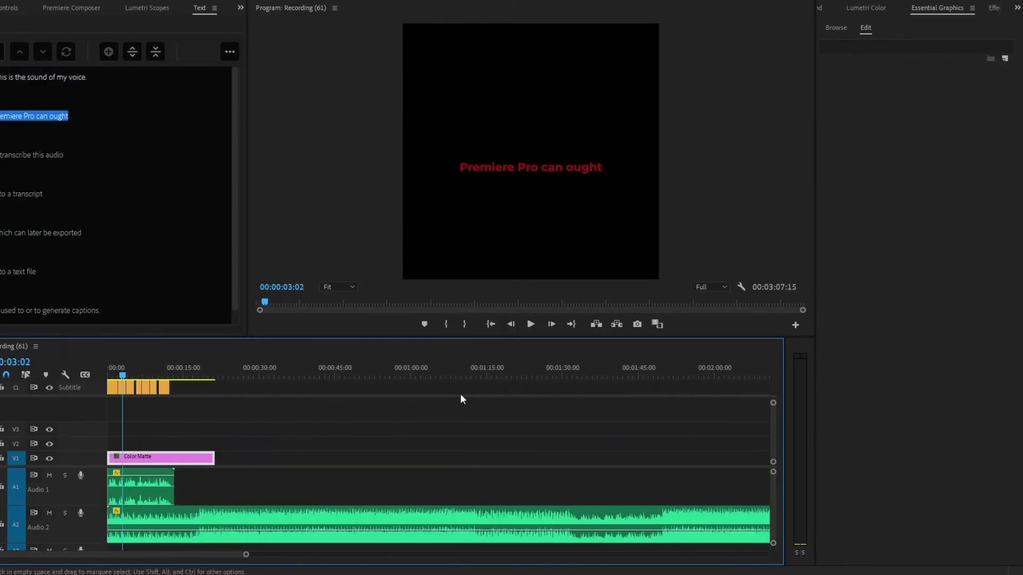
key(minus)
key(equal)
key(equal)
key(equal)
key(equal)
key(equal)
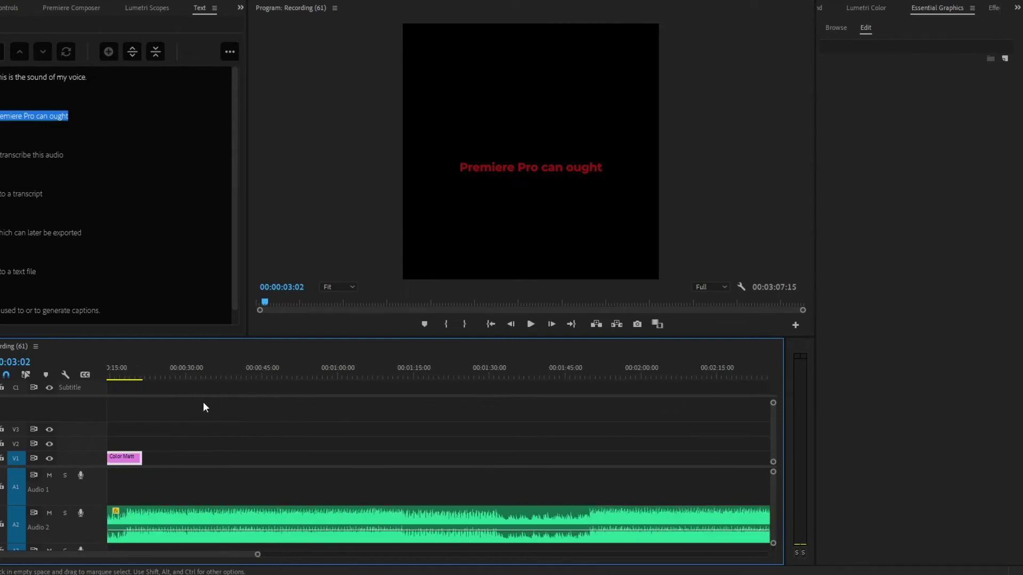
key(equal)
key(equal)
key(equal)
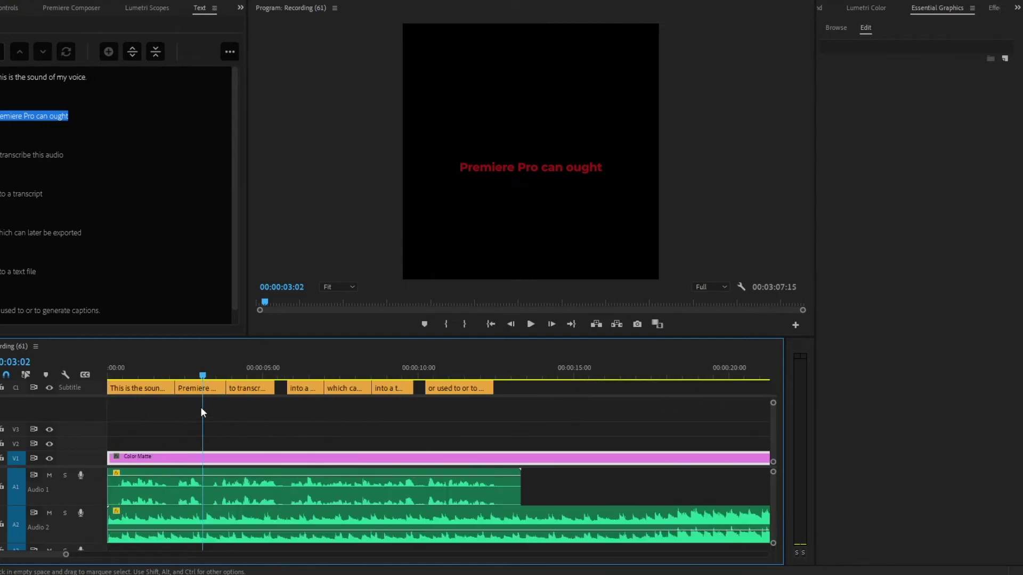
Step: Edit the 'Premiere Pro can ought' caption text, selecting the misheard words 'can ought'
click(190, 385)
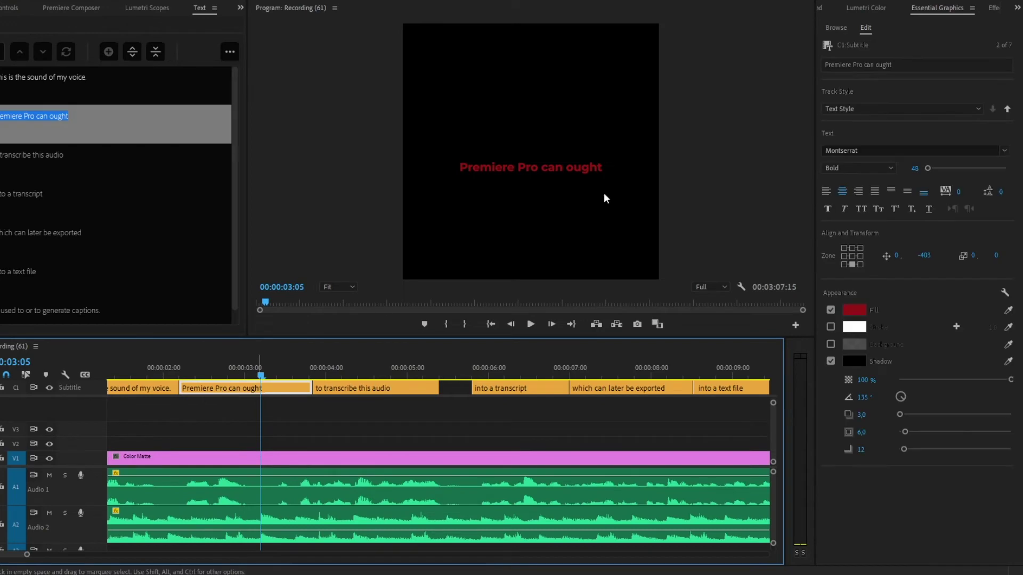
double_click(550, 168)
drag(541, 167, 627, 168)
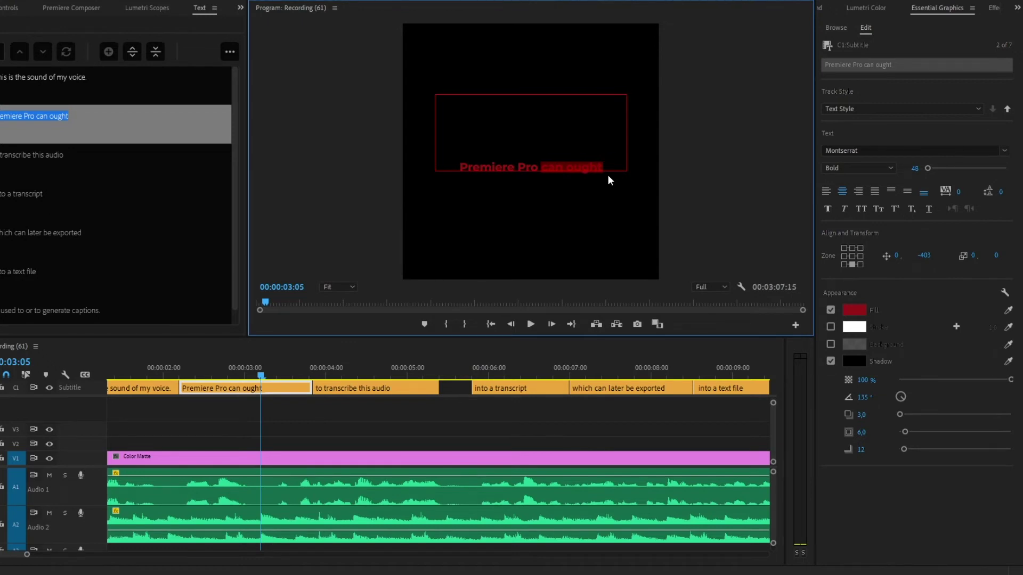
scroll(375, 402, down, 2)
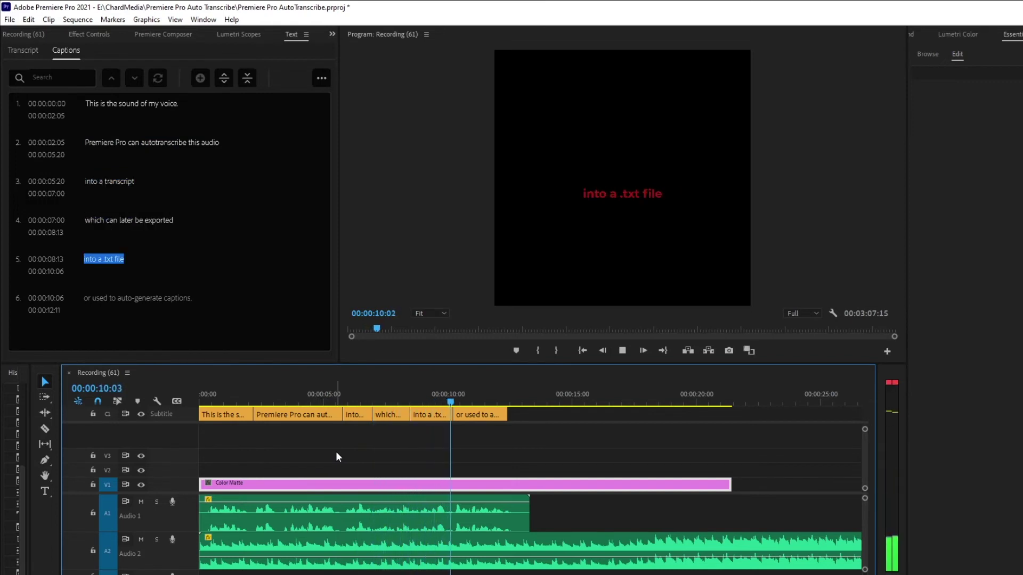
scroll(552, 490, up, 1)
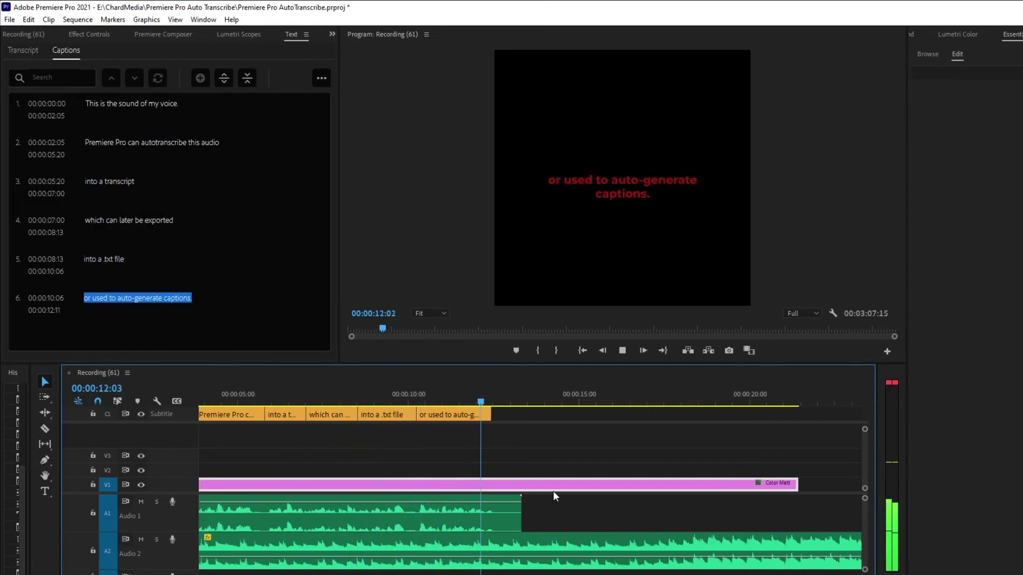
key(Down)
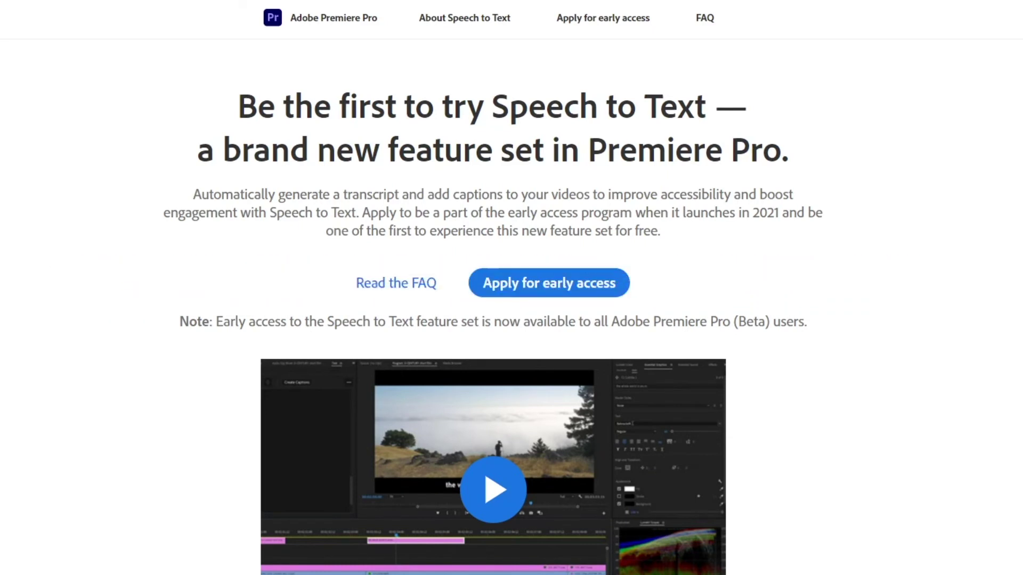
Step: Choose 'Apply for early access' and scroll down through the unfilled Speech to Text form
scroll(59, 353, down, 8)
scroll(62, 356, up, 8)
click(551, 283)
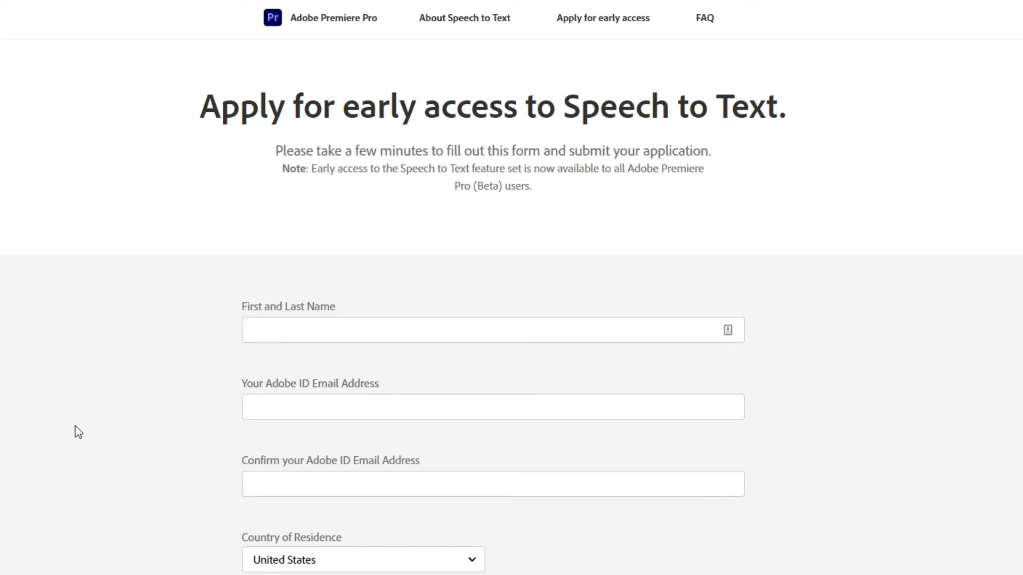
scroll(75, 426, down, 20)
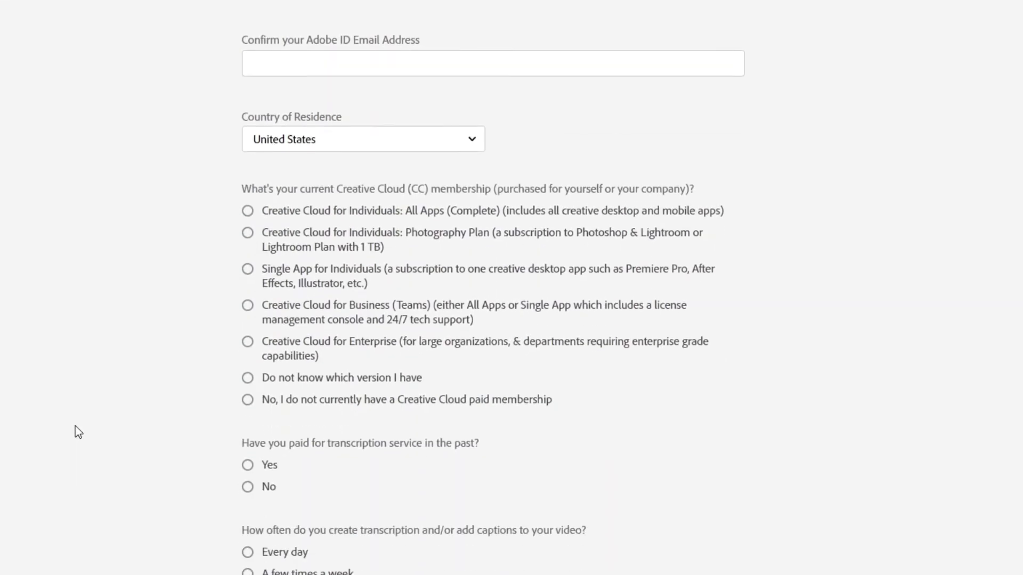
scroll(271, 309, down, 15)
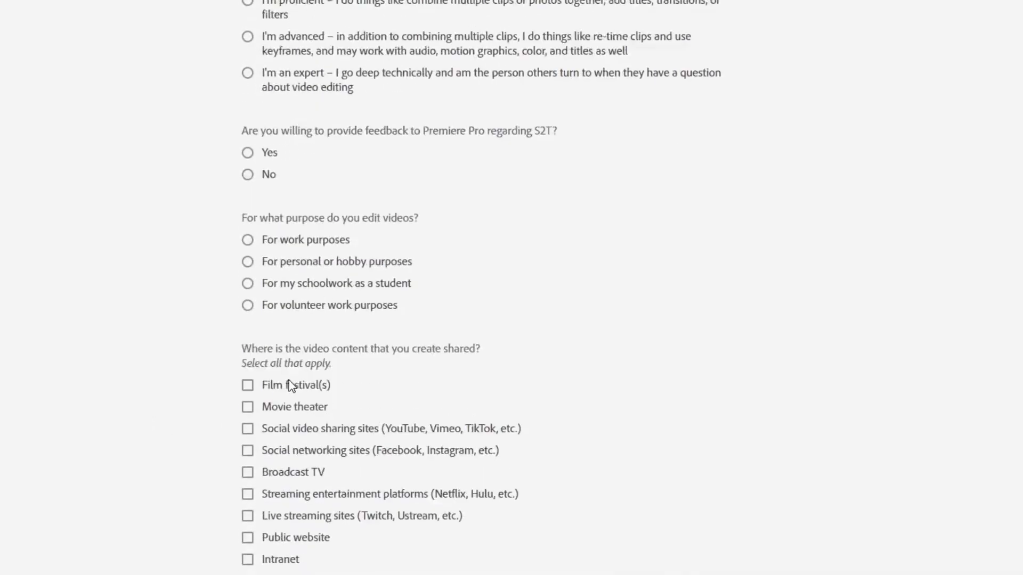